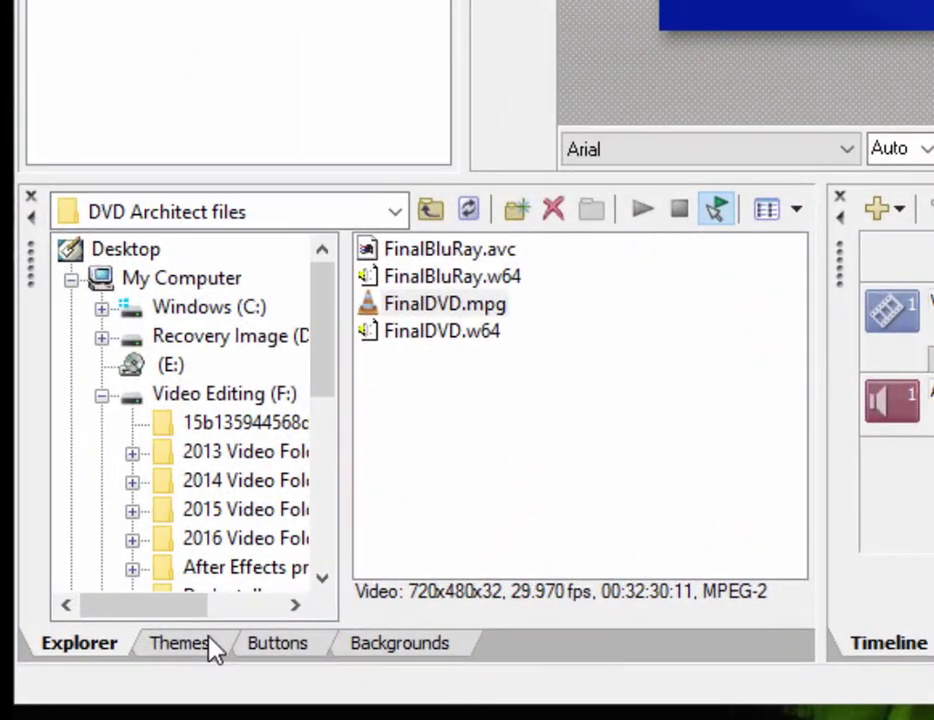
Apply the Action theme to the menu and move the Play Movie button to the lower right.
{"action": "left_click", "coordinate": [192, 650]}
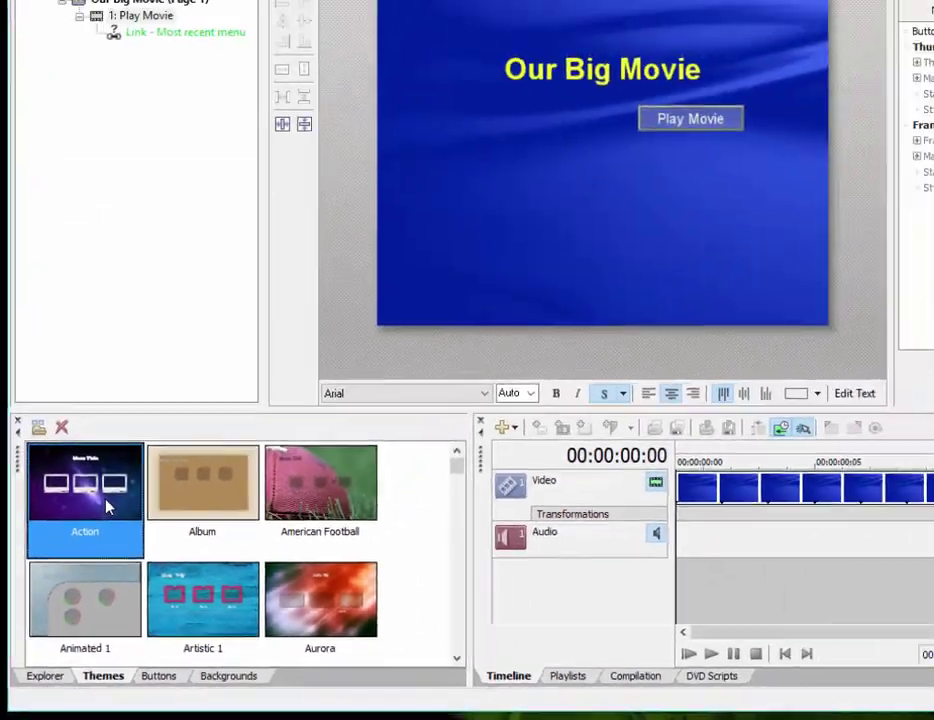
{"action": "left_click_drag", "start_coordinate": [108, 508], "coordinate": [439, 207]}
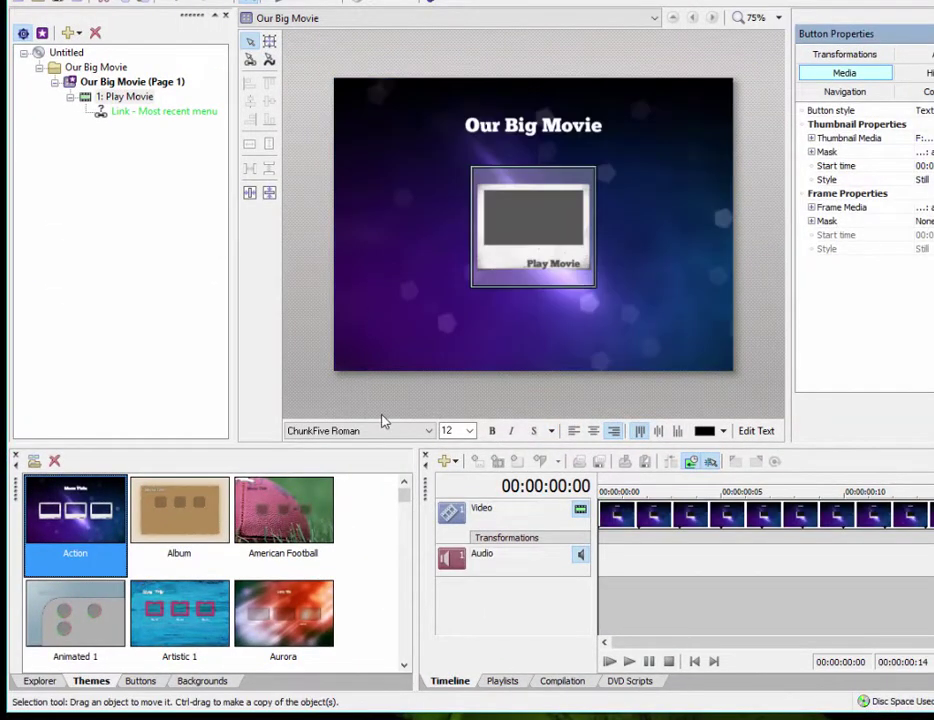
{"action": "left_click_drag", "start_coordinate": [527, 234], "coordinate": [639, 253]}
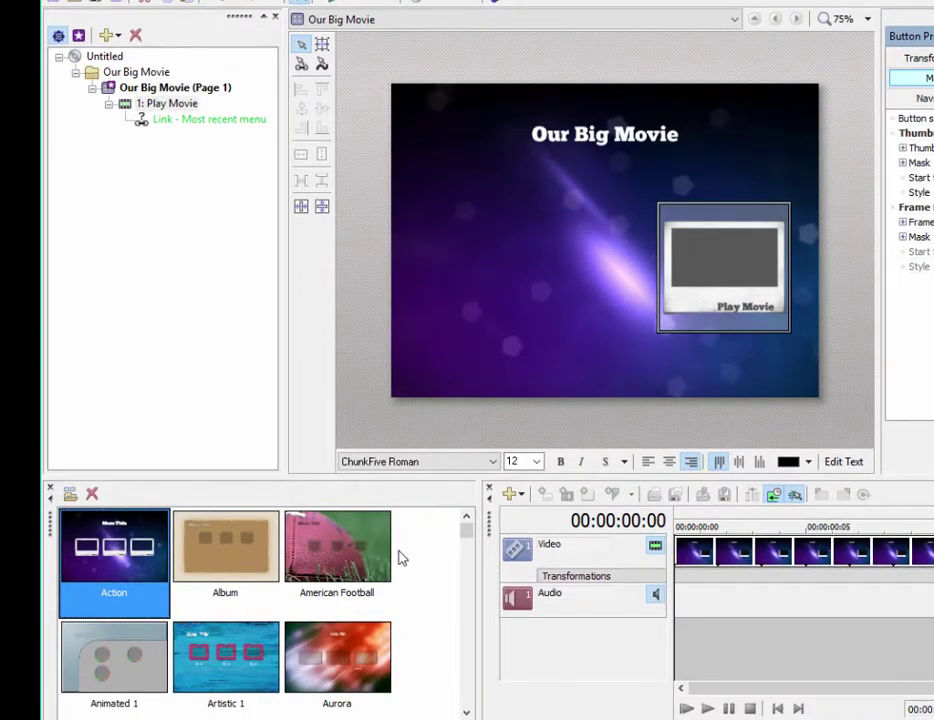
Try the Baby Feet theme, then settle on the Bubbly theme for the menu.
{"action": "scroll", "coordinate": [400, 558], "scroll_direction": "down", "scroll_amount": 2}
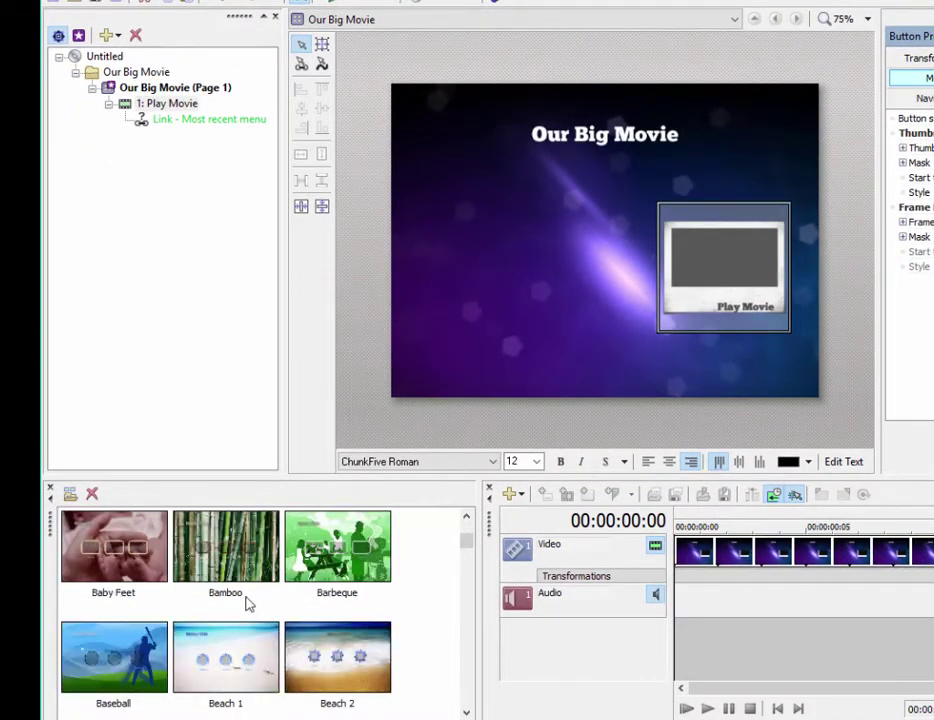
{"action": "left_click_drag", "start_coordinate": [118, 548], "coordinate": [487, 325]}
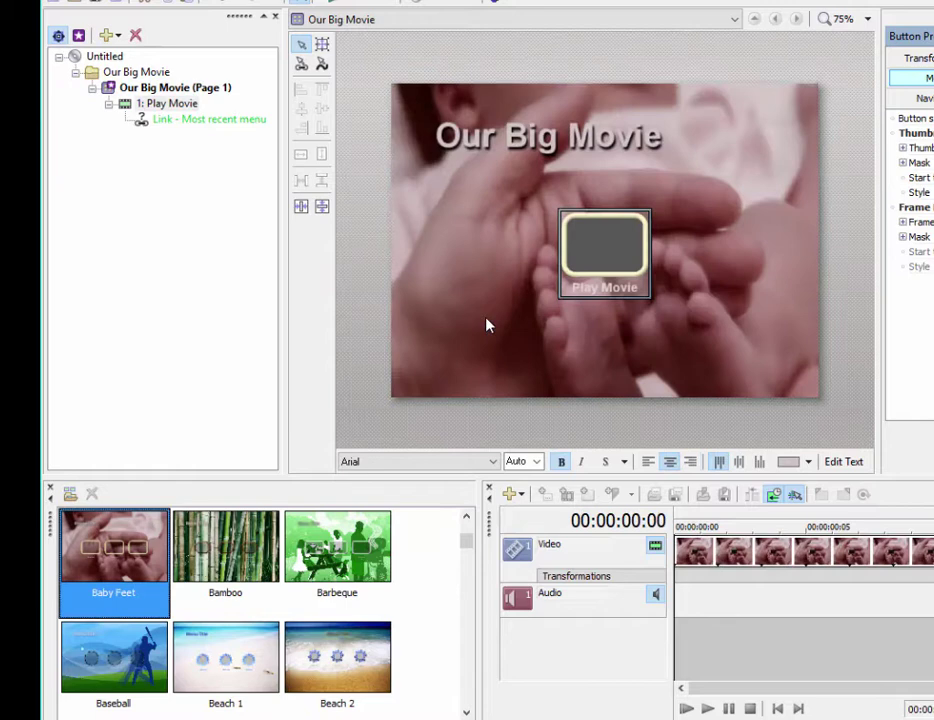
{"action": "scroll", "coordinate": [265, 577], "scroll_direction": "down", "scroll_amount": 3}
{"action": "left_click_drag", "start_coordinate": [113, 655], "coordinate": [475, 277]}
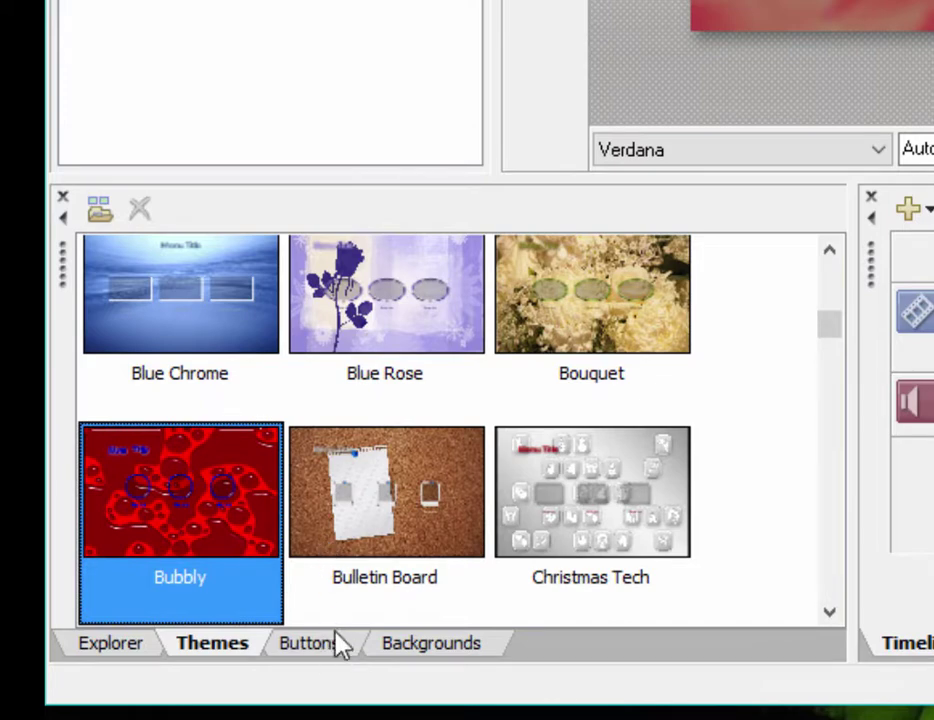
Replace the Play Movie button's frame with the round button style.
{"action": "left_click", "coordinate": [332, 648]}
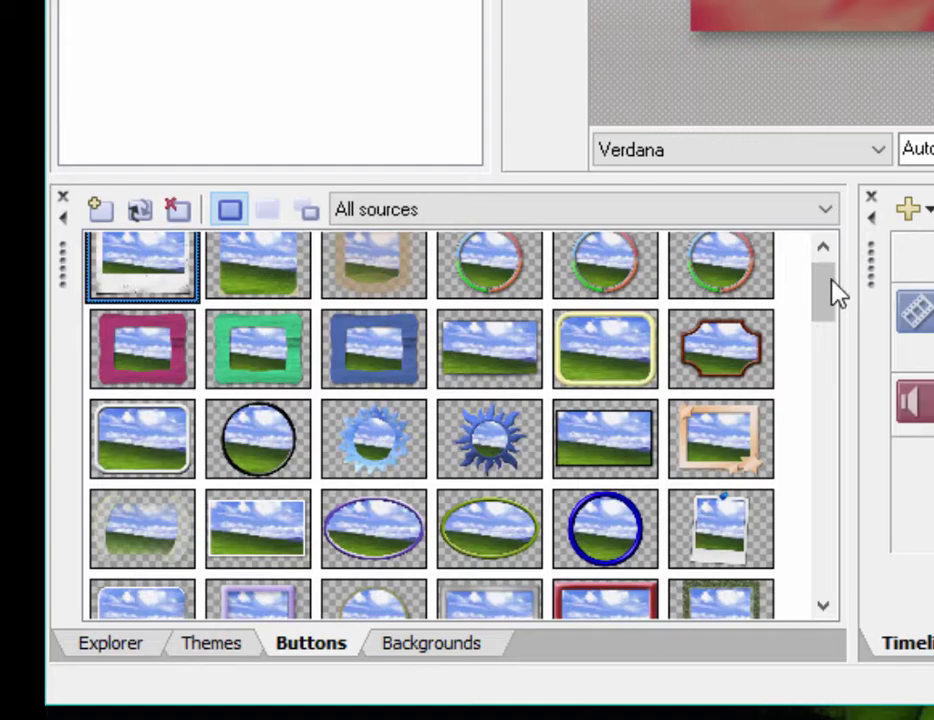
{"action": "left_click_drag", "start_coordinate": [831, 288], "coordinate": [826, 400]}
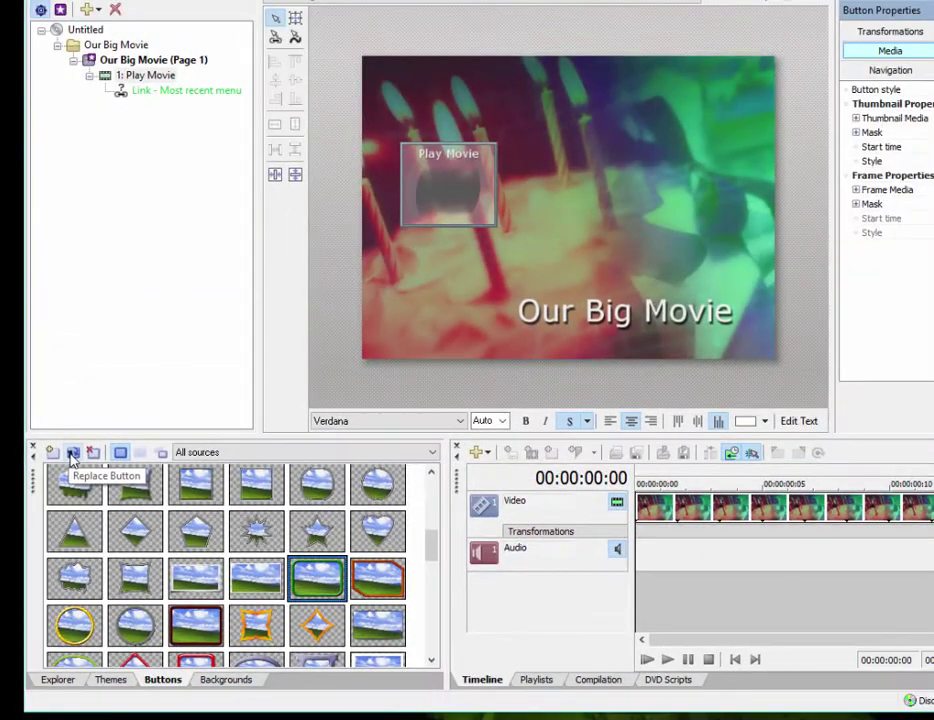
{"action": "left_click", "coordinate": [72, 455]}
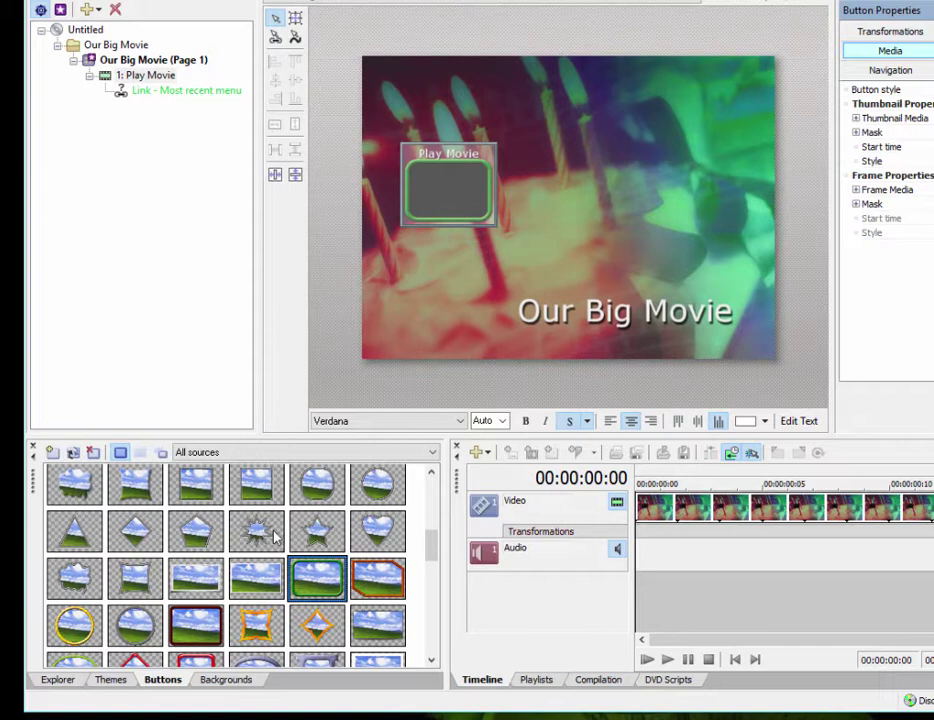
{"action": "left_click", "coordinate": [320, 485]}
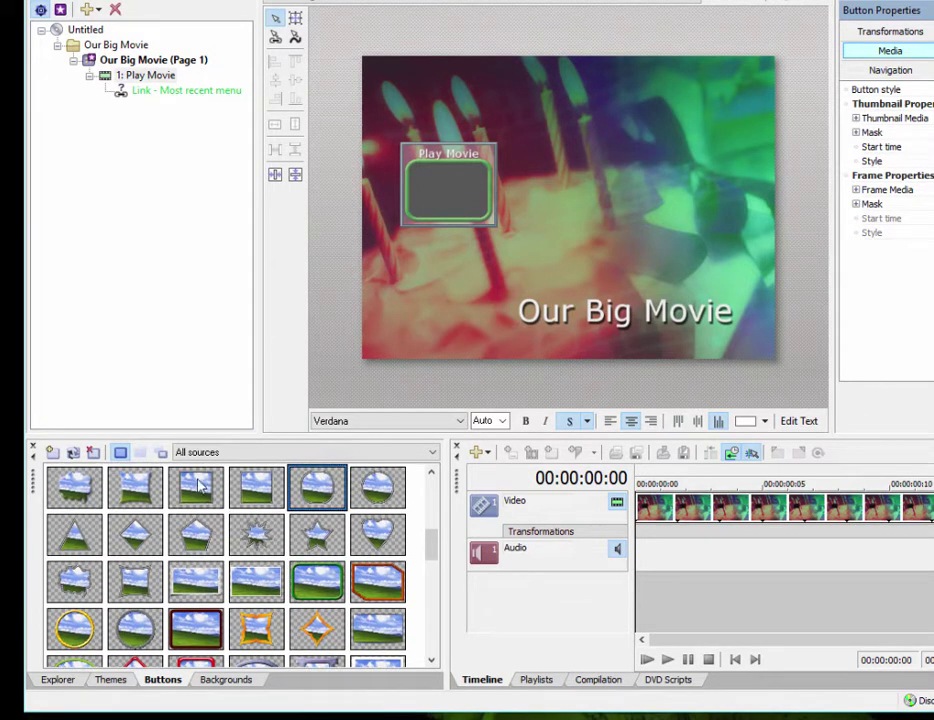
{"action": "left_click", "coordinate": [72, 455]}
{"action": "left_click", "coordinate": [215, 680]}
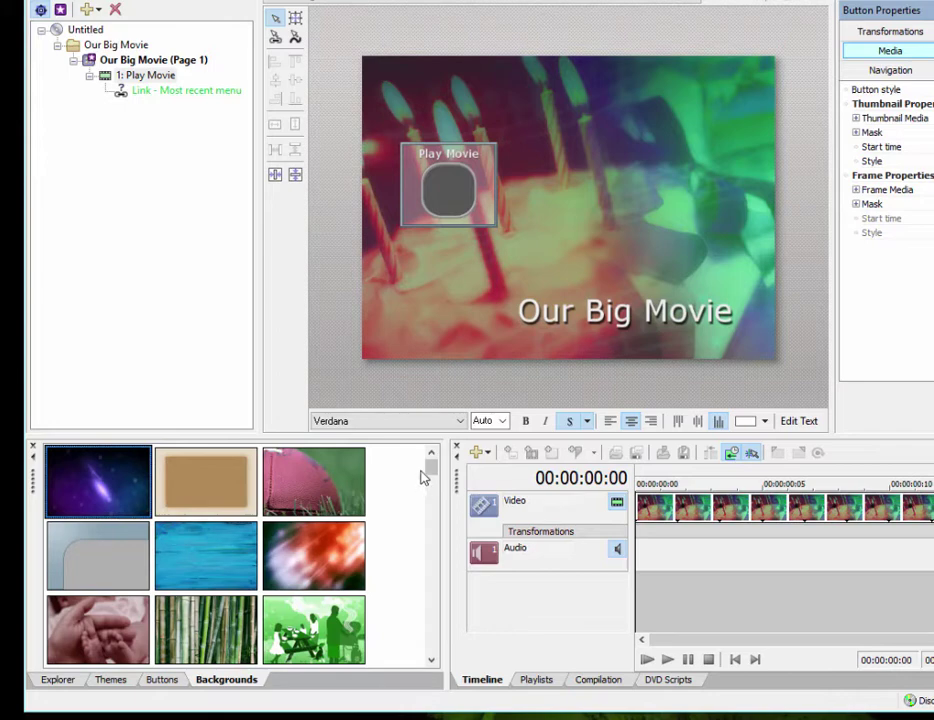
Set the soft purple textured image as the menu background.
{"action": "left_click_drag", "start_coordinate": [428, 470], "coordinate": [432, 544]}
{"action": "left_click_drag", "start_coordinate": [350, 590], "coordinate": [505, 220]}
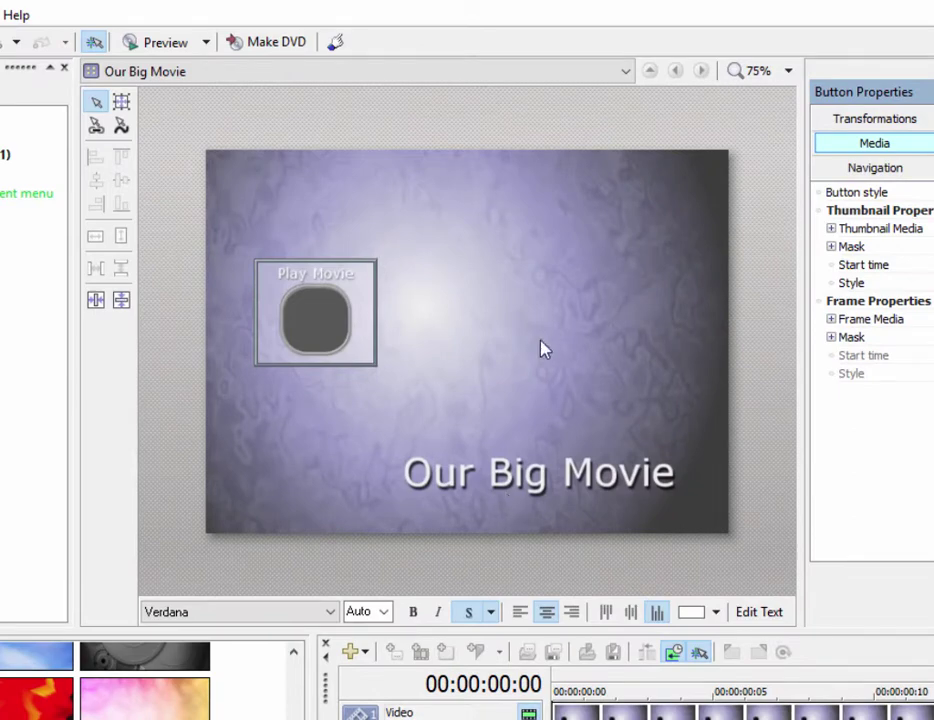
Check the menu page's background media: Background.jpg as video and audio set to None.
{"action": "left_click", "coordinate": [571, 219]}
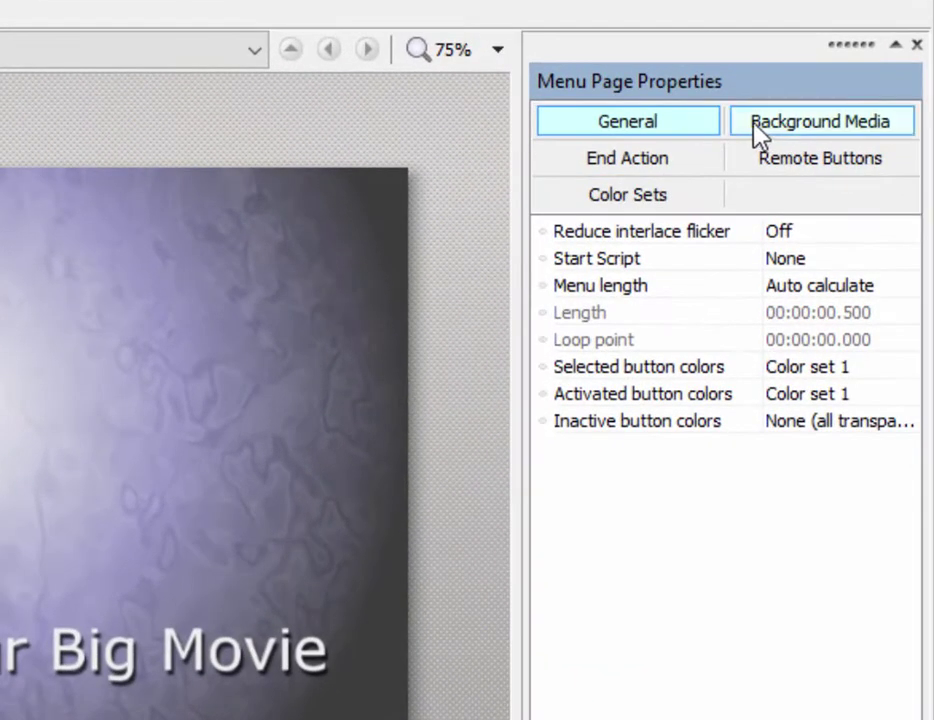
{"action": "left_click", "coordinate": [756, 130]}
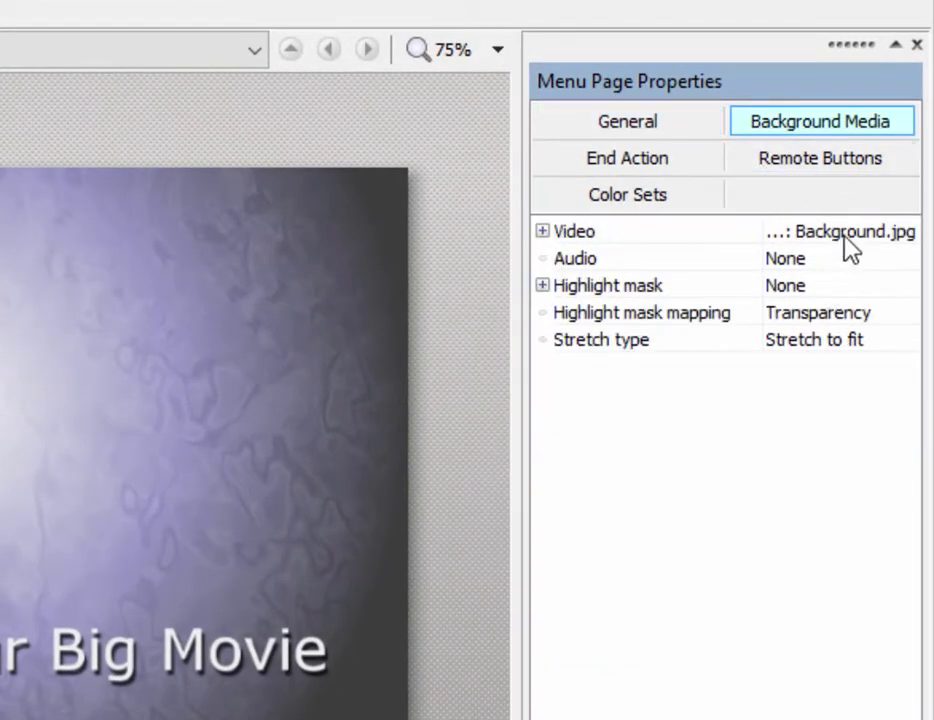
{"action": "left_click", "coordinate": [818, 231]}
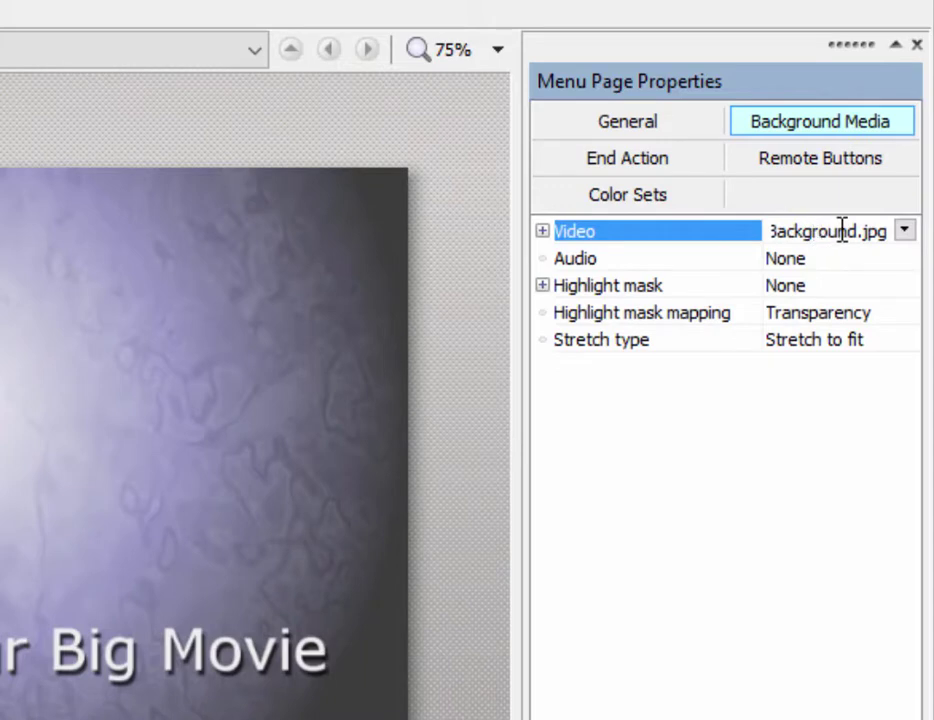
{"action": "left_click", "coordinate": [788, 258]}
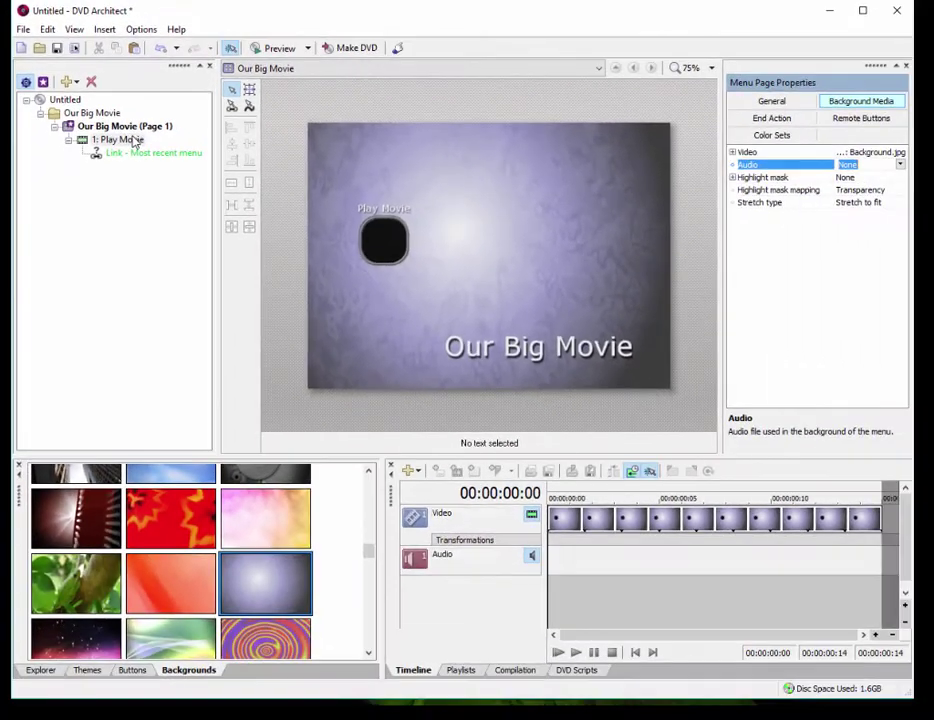
Open Play Movie on the timeline and add a chapter marker named Dad at 00:04:18:27.
{"action": "left_click", "coordinate": [184, 191]}
{"action": "double_click", "coordinate": [133, 141]}
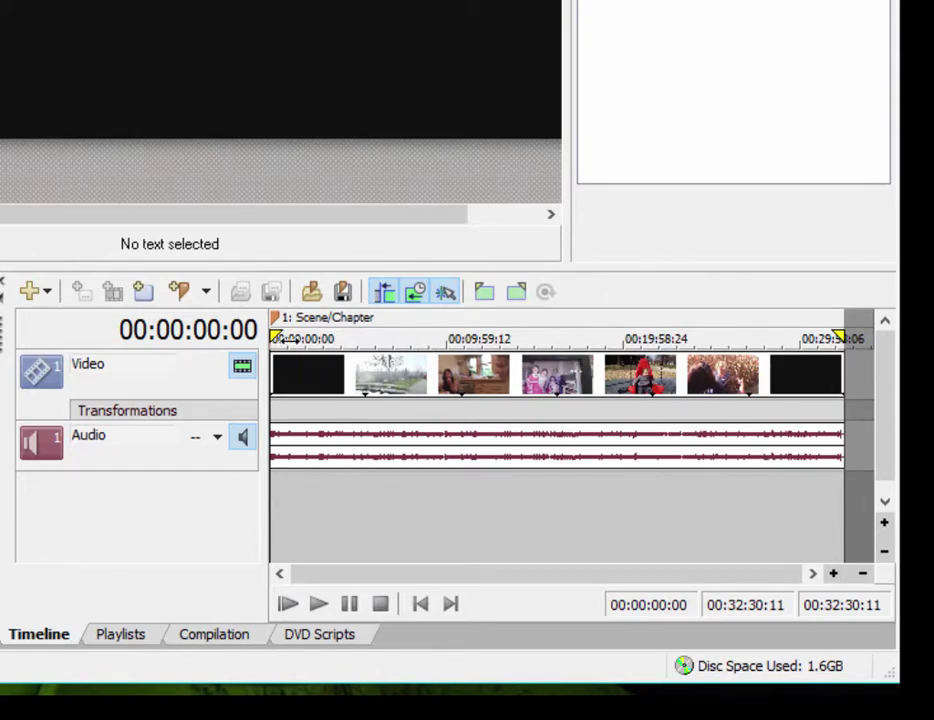
{"action": "left_click", "coordinate": [282, 317]}
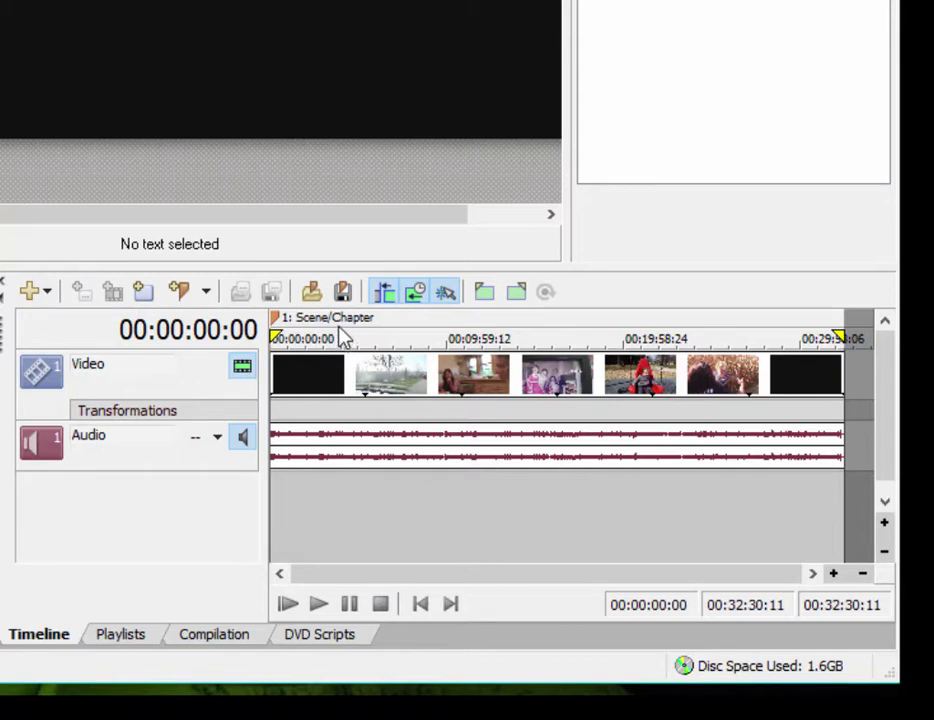
{"action": "left_click", "coordinate": [308, 349]}
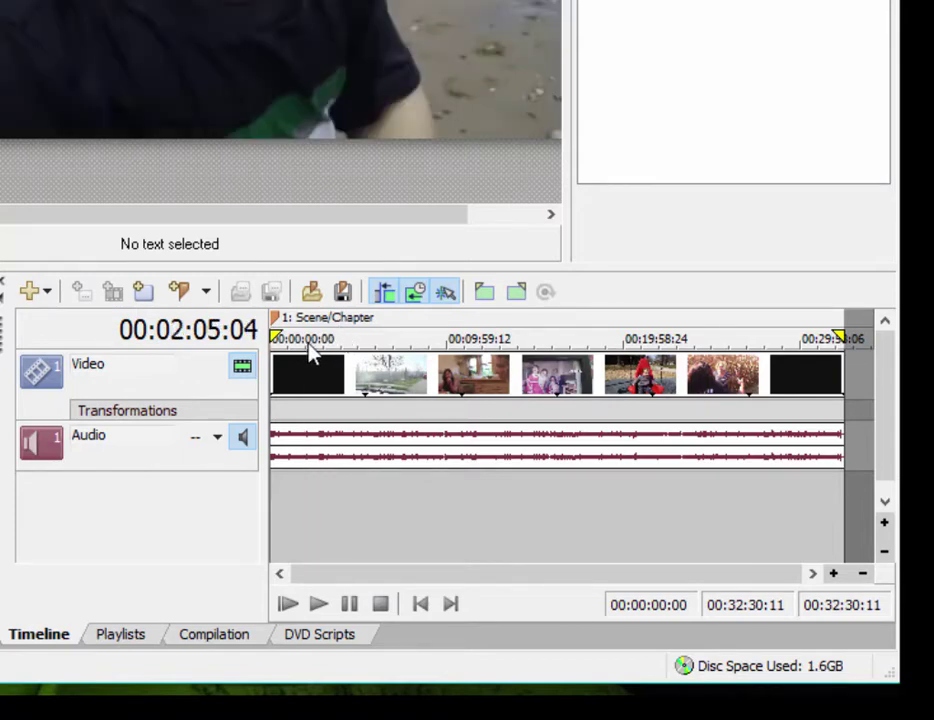
{"action": "left_click", "coordinate": [350, 346]}
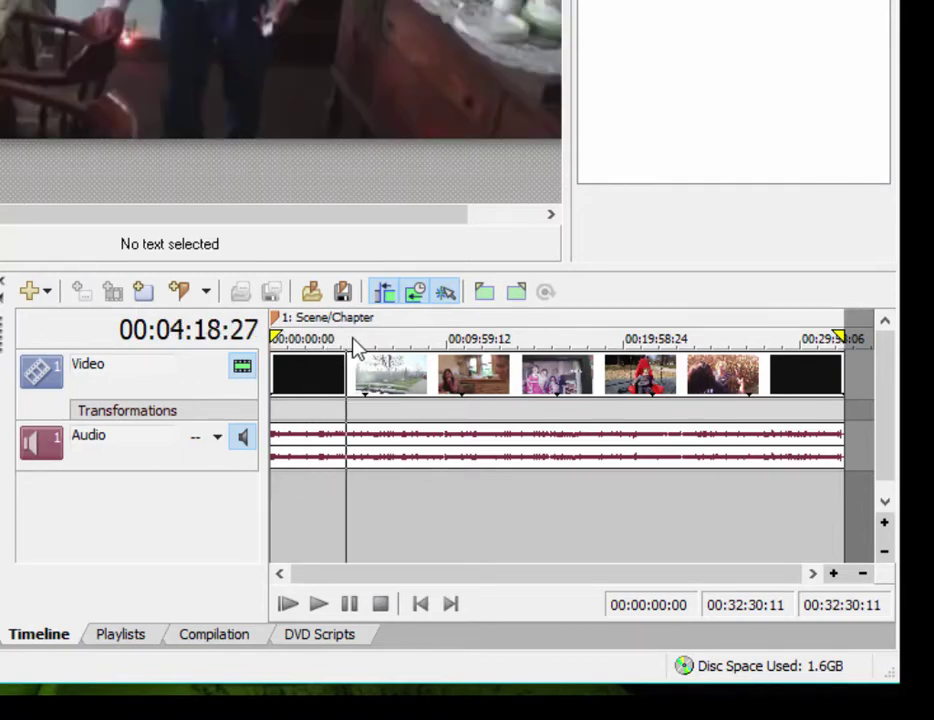
{"action": "left_click", "coordinate": [180, 292]}
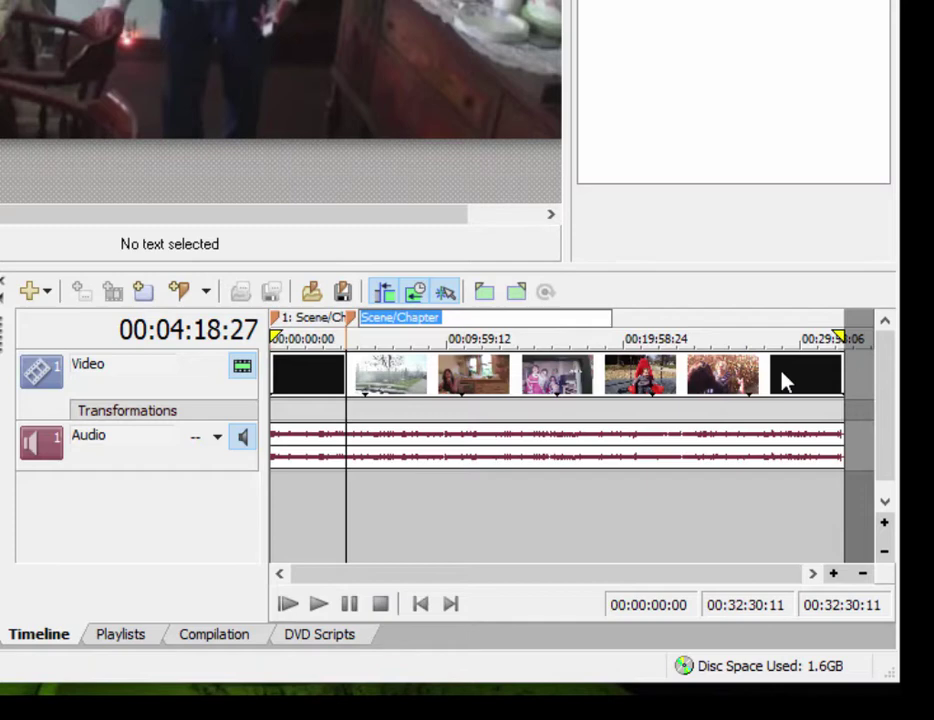
{"action": "type", "text": "Dad"}
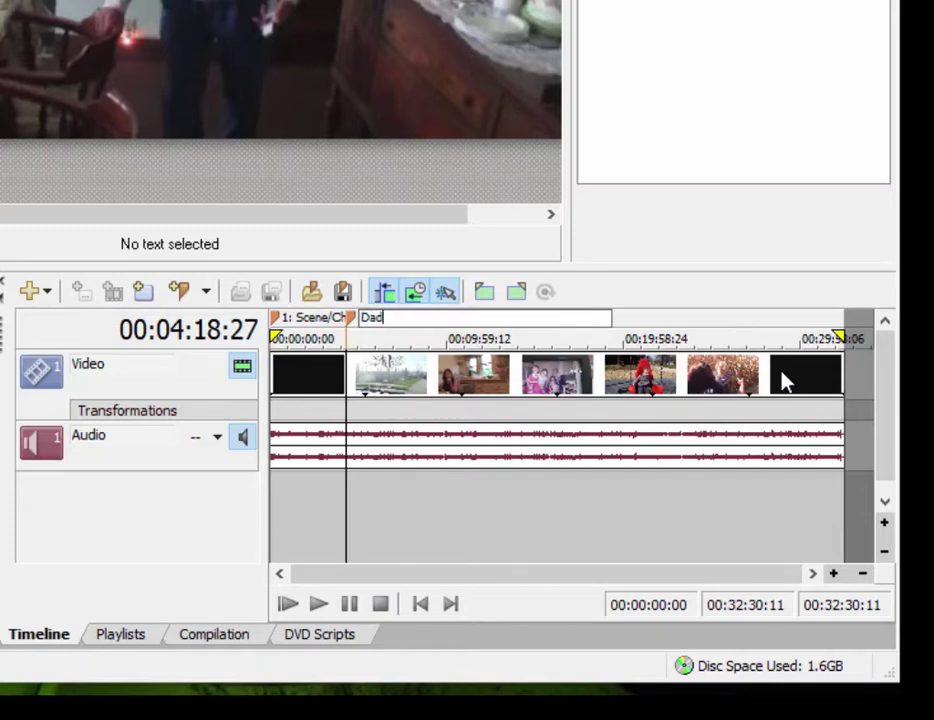
{"action": "key", "text": "Return"}
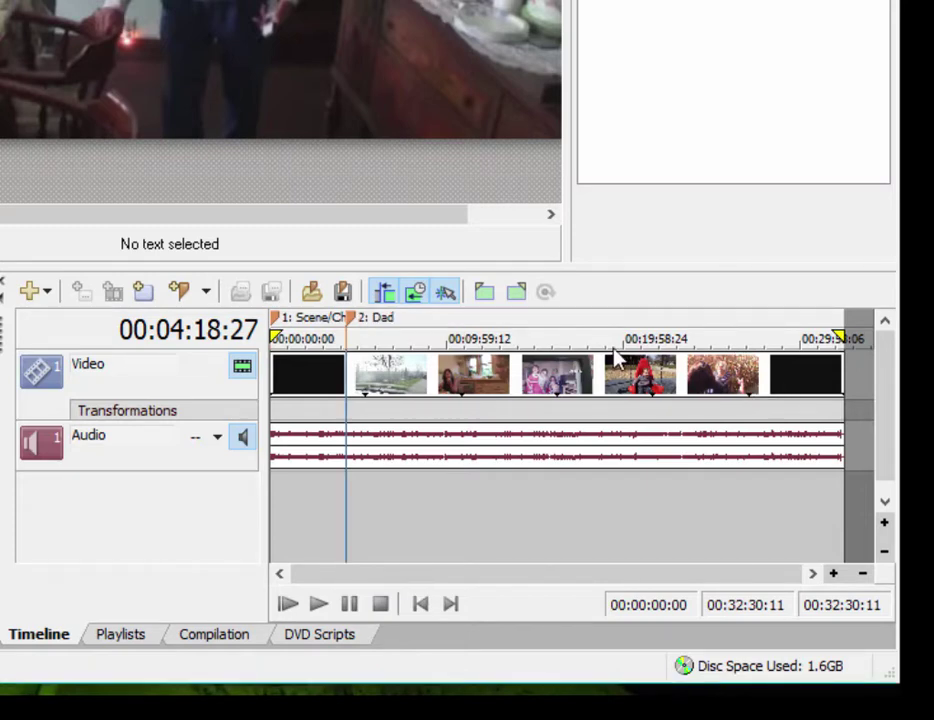
Add a chapter marker named Jason at about 00:10:38.
{"action": "left_click", "coordinate": [460, 341]}
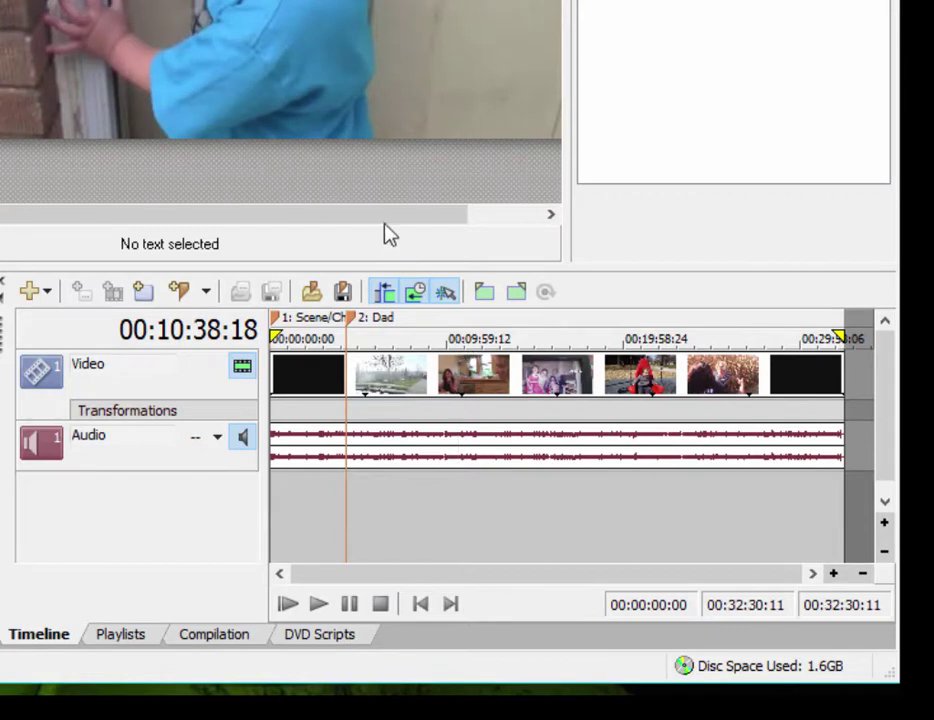
{"action": "left_click", "coordinate": [180, 291]}
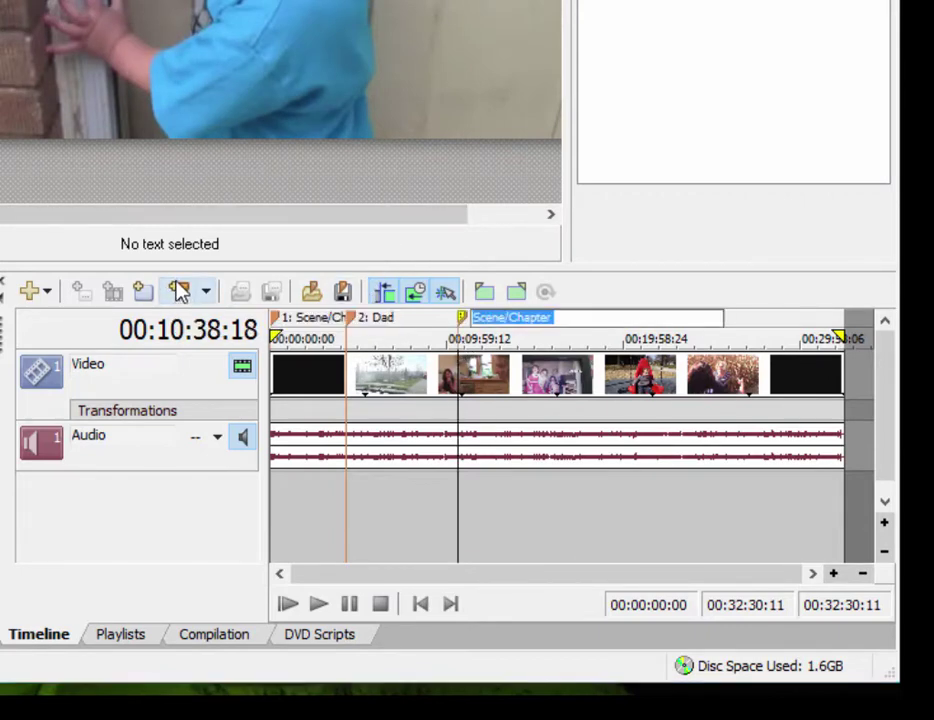
{"action": "type", "text": "Jason"}
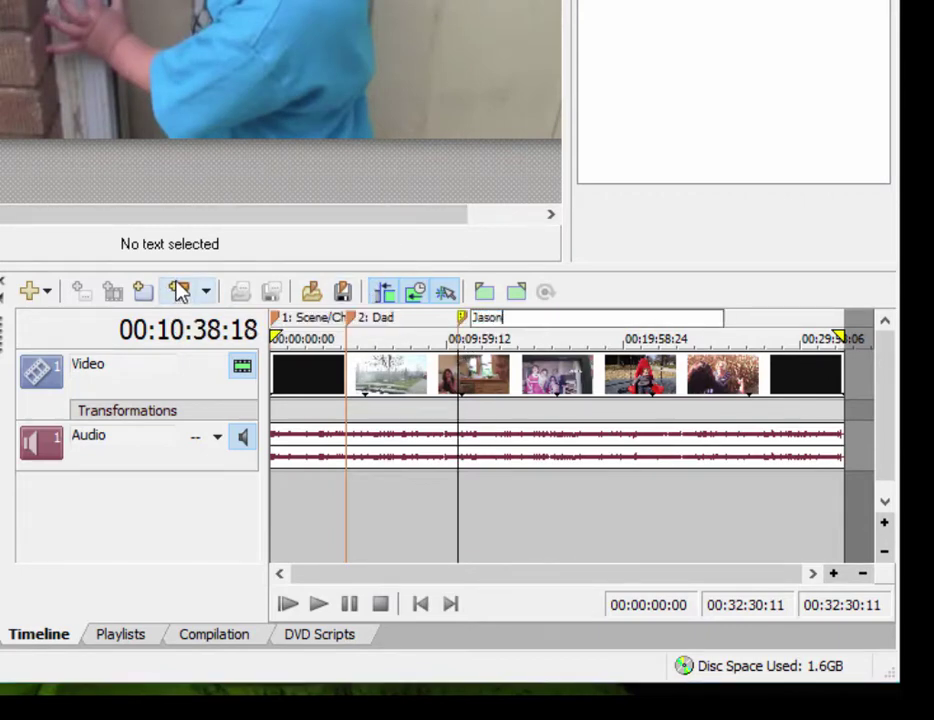
{"action": "key", "text": "Return"}
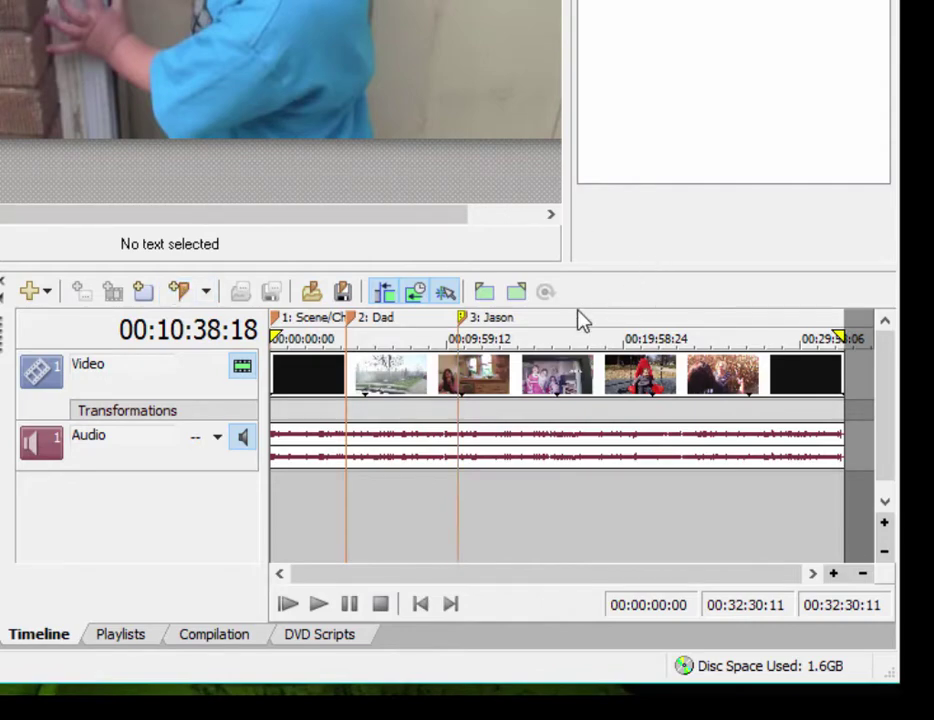
{"action": "left_click", "coordinate": [578, 341]}
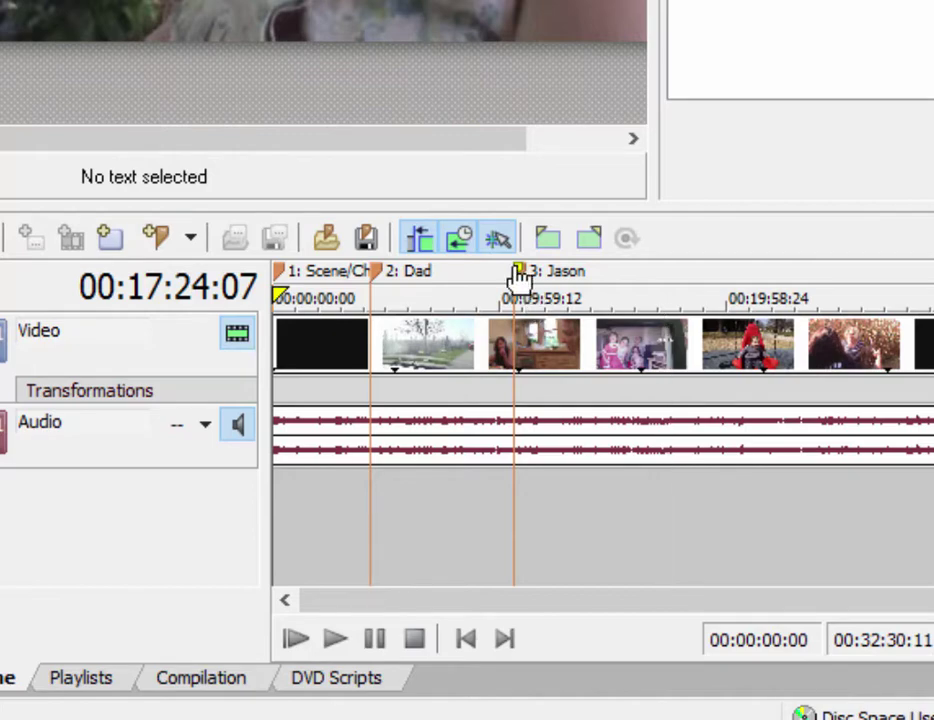
Fine-tune the Jason marker to about 00:10:33 so it lands exactly on a scene start.
{"action": "left_click_drag", "start_coordinate": [517, 275], "coordinate": [503, 288]}
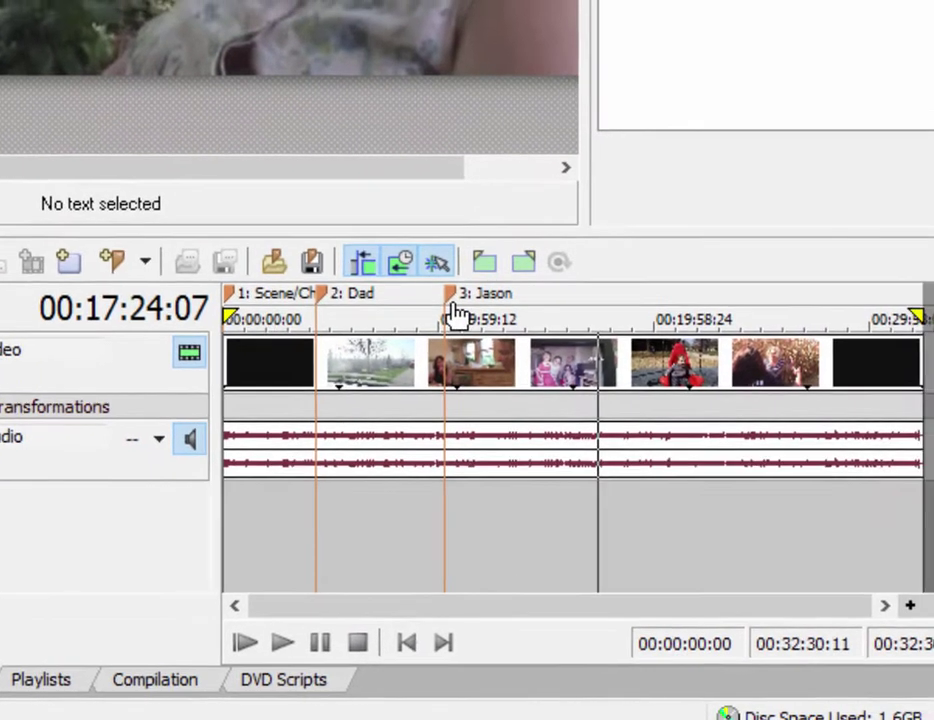
{"action": "left_click", "coordinate": [538, 352]}
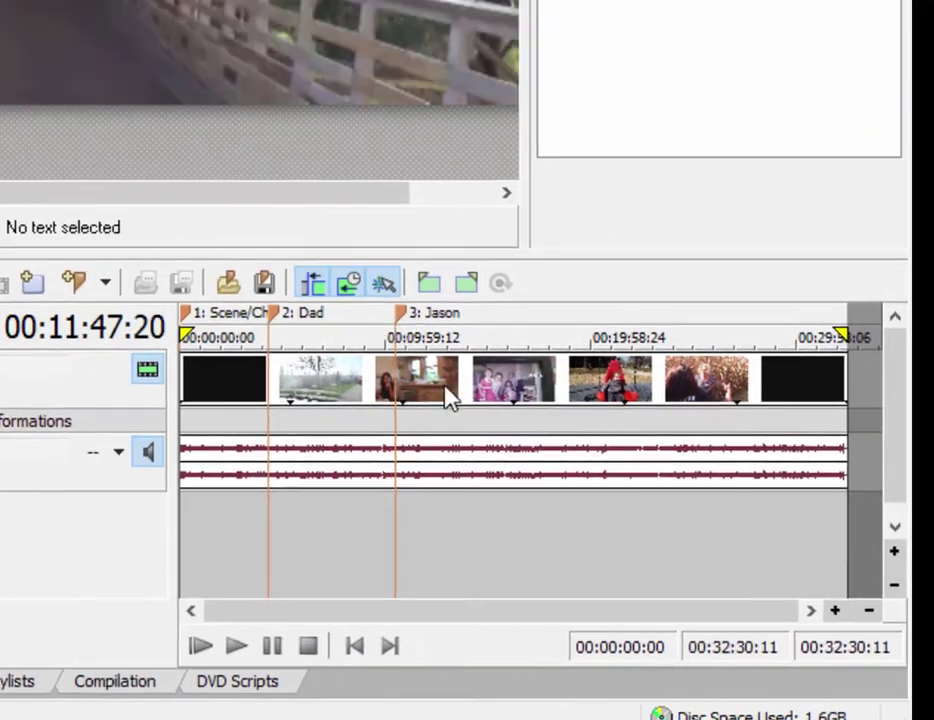
{"action": "left_click", "coordinate": [393, 339]}
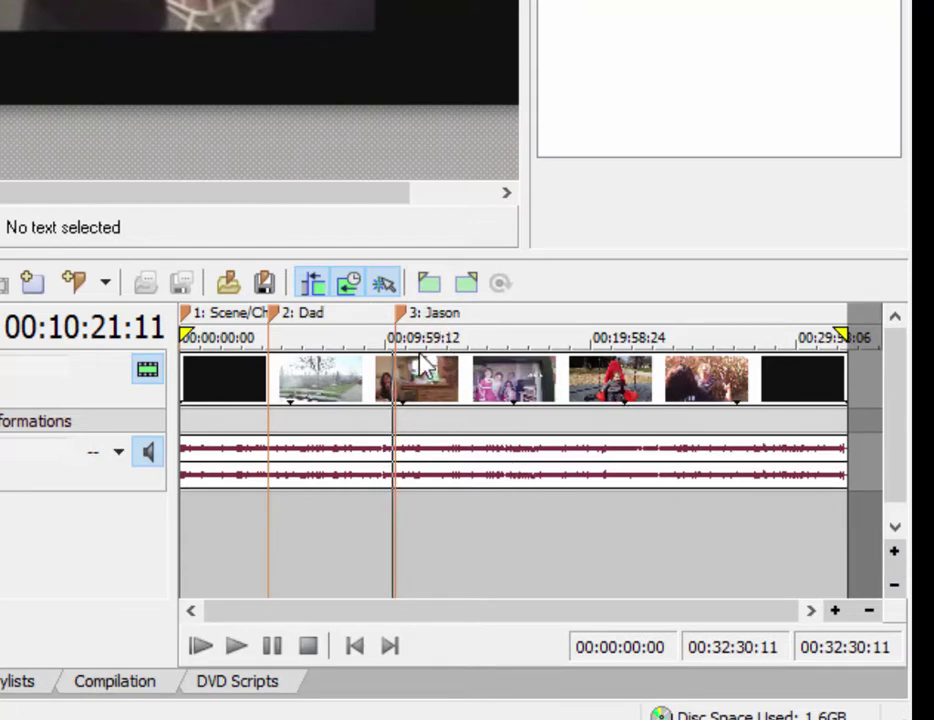
{"action": "scroll", "coordinate": [422, 366], "scroll_direction": "up", "scroll_amount": 4}
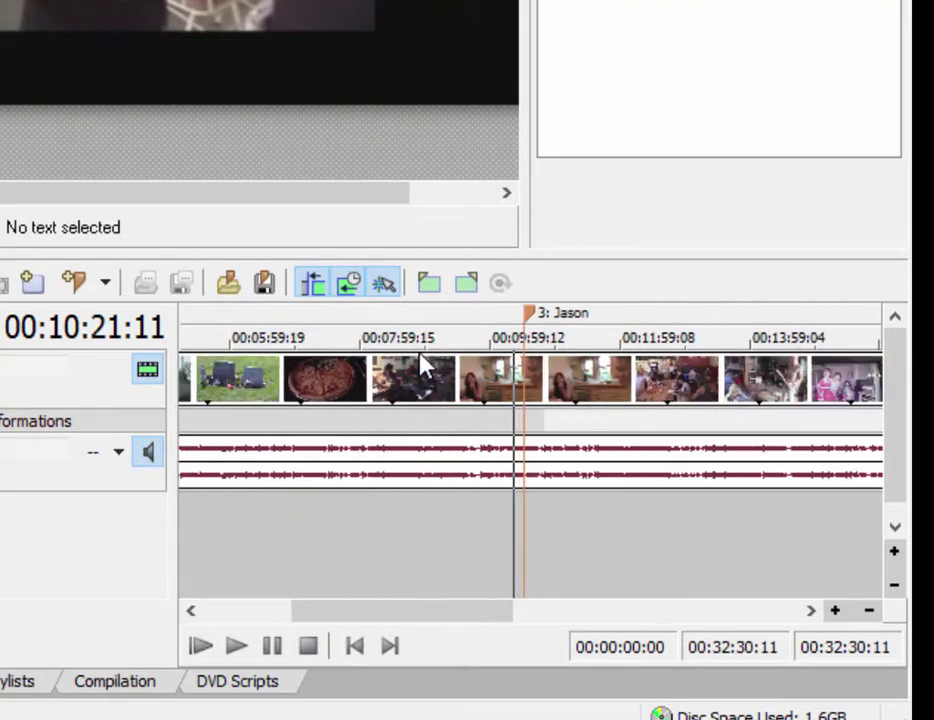
{"action": "scroll", "coordinate": [422, 366], "scroll_direction": "up", "scroll_amount": 8}
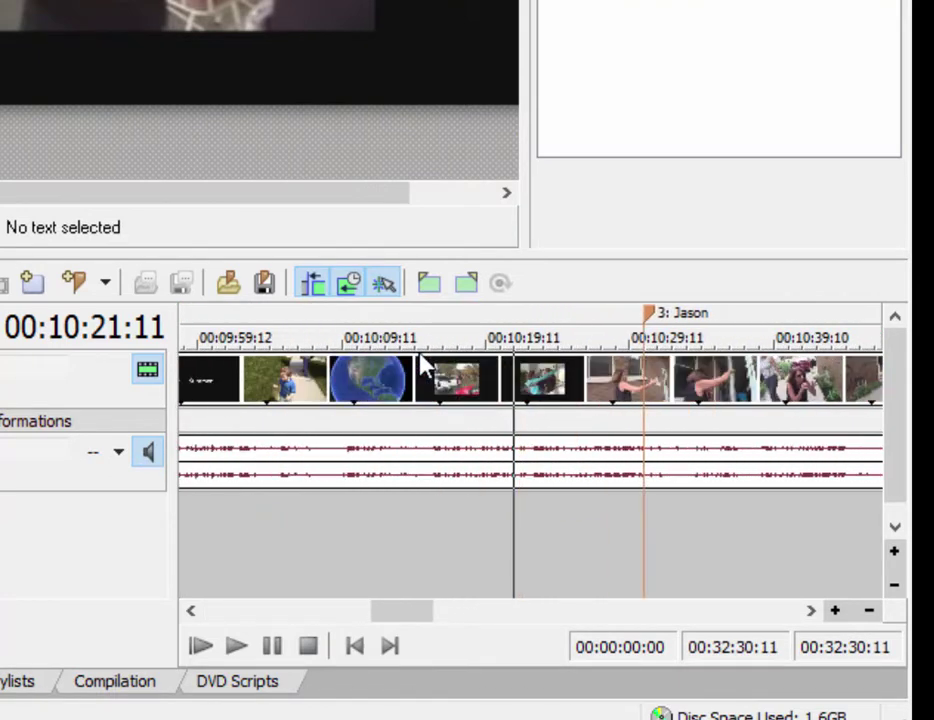
{"action": "left_click_drag", "start_coordinate": [655, 317], "coordinate": [734, 328]}
{"action": "scroll", "coordinate": [608, 508], "scroll_direction": "down", "scroll_amount": 8}
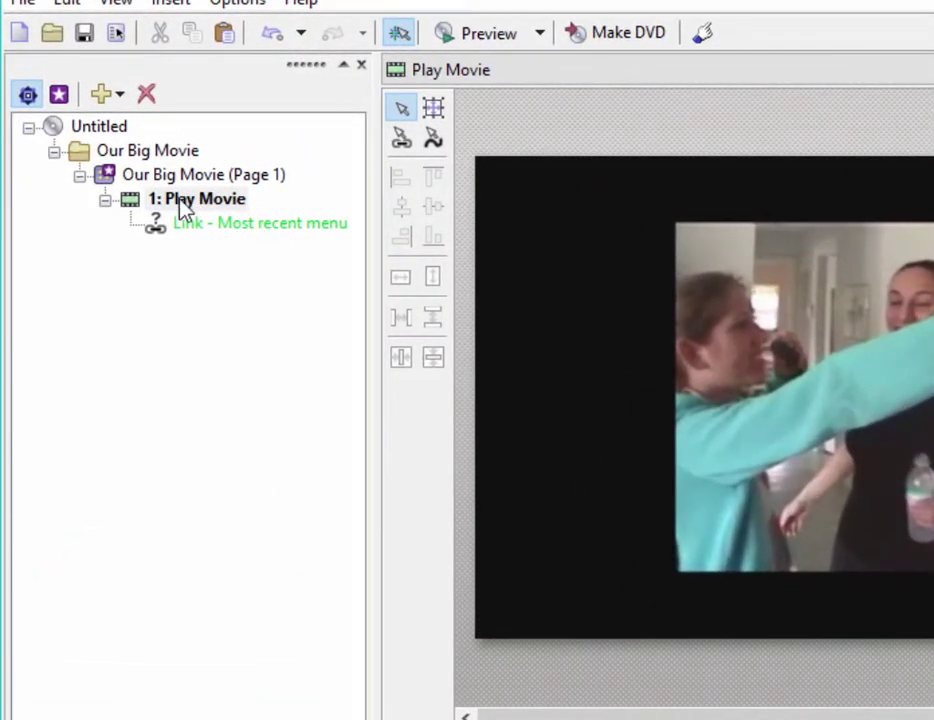
Insert a Scene Selection menu from the Play Movie item, accepting the default page settings.
{"action": "right_click", "coordinate": [183, 207]}
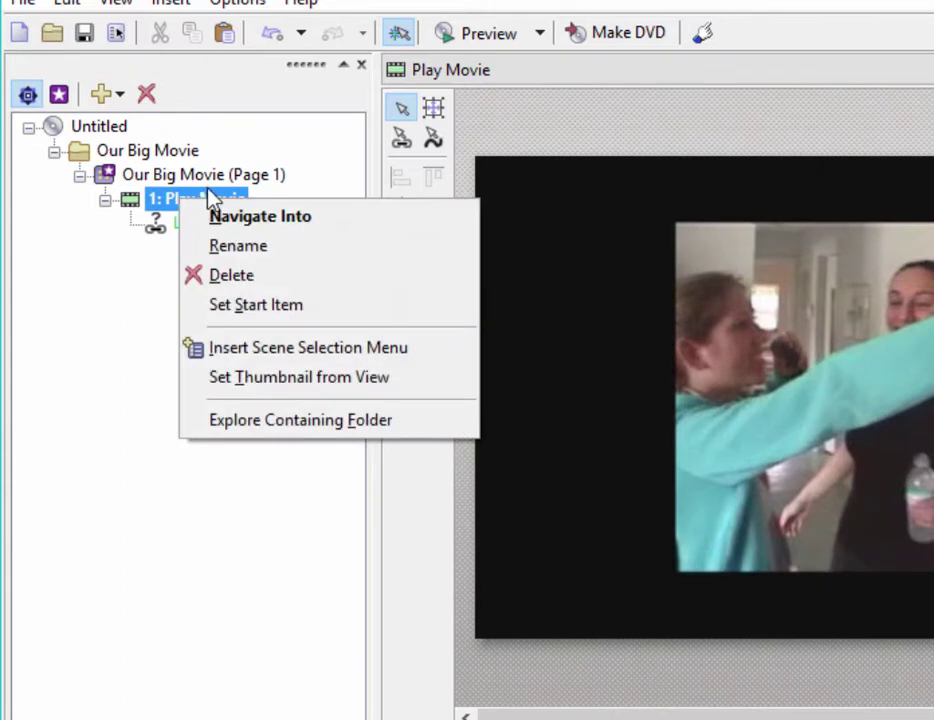
{"action": "left_click", "coordinate": [313, 350]}
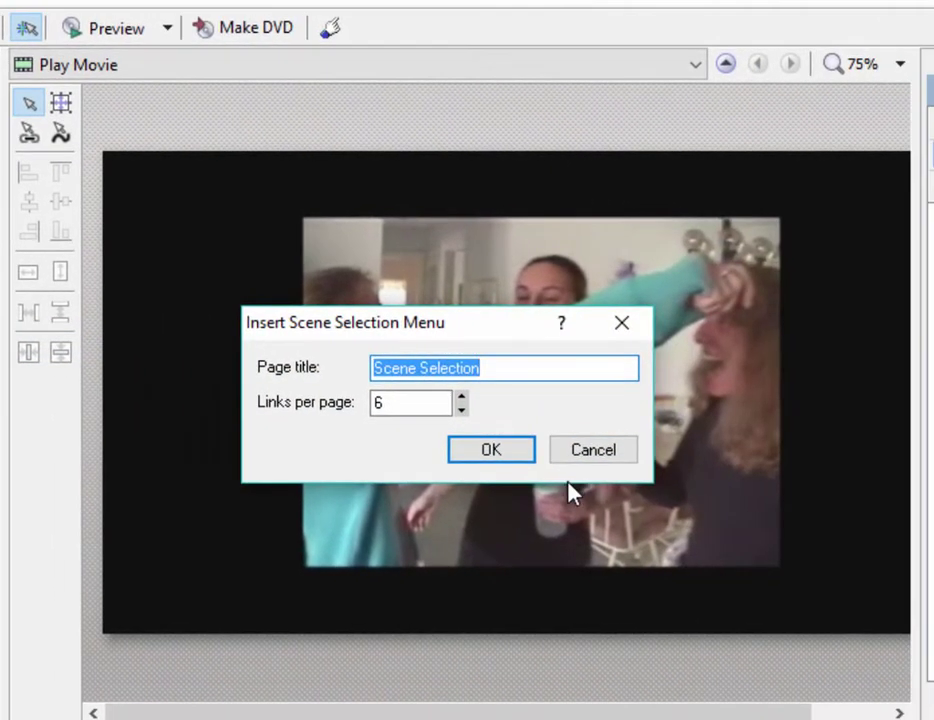
{"action": "left_click", "coordinate": [502, 458]}
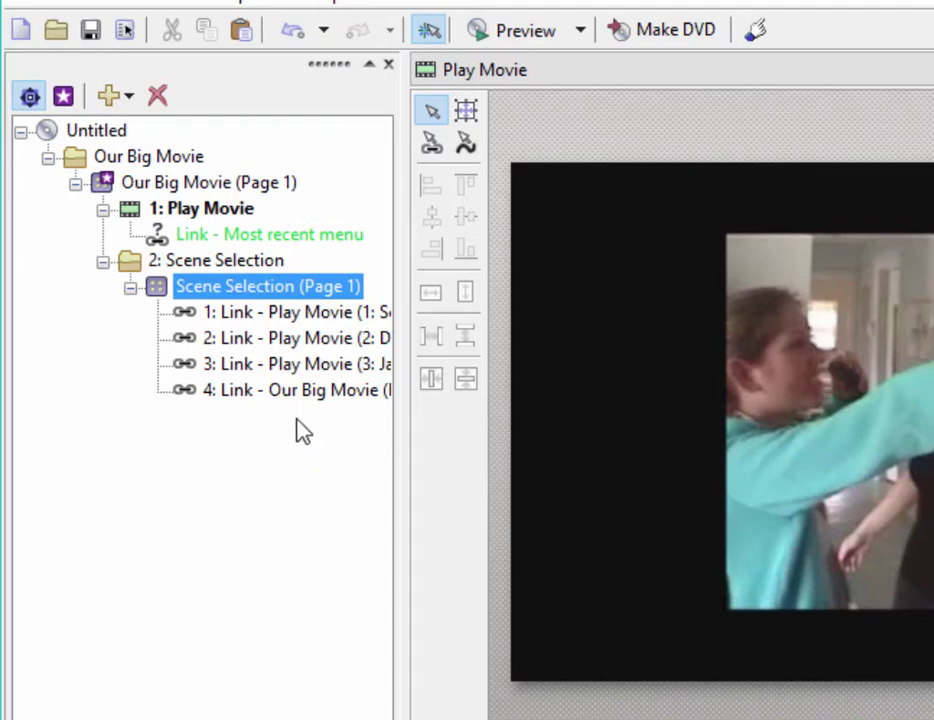
On Our Big Movie page 1, move the Scene Selection button level with and beside Play Movie.
{"action": "left_click", "coordinate": [108, 188]}
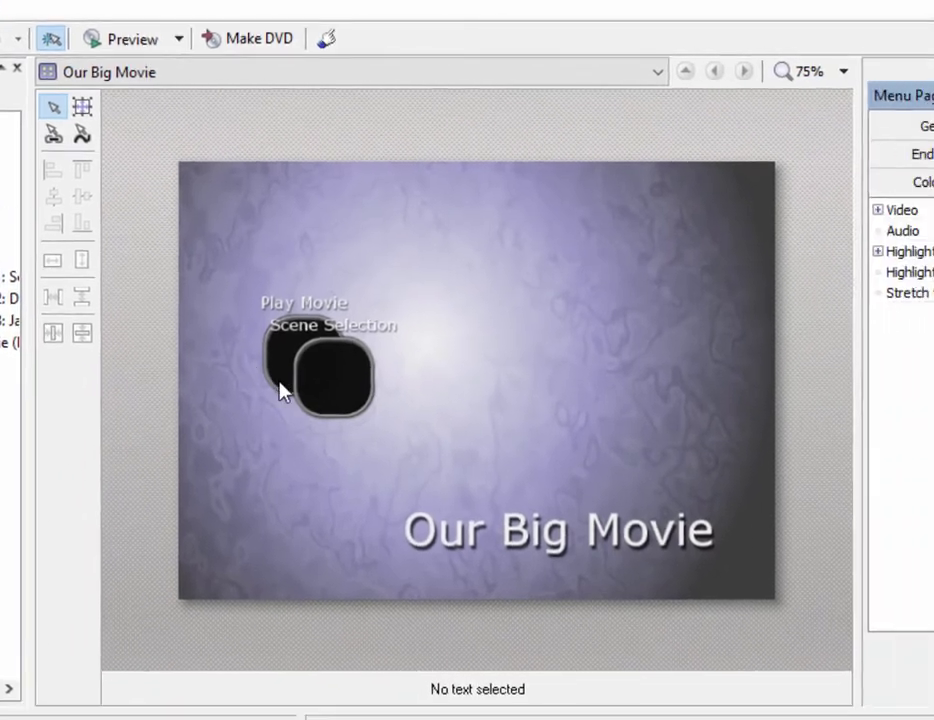
{"action": "left_click", "coordinate": [285, 385]}
{"action": "left_click_drag", "start_coordinate": [575, 390], "coordinate": [486, 367]}
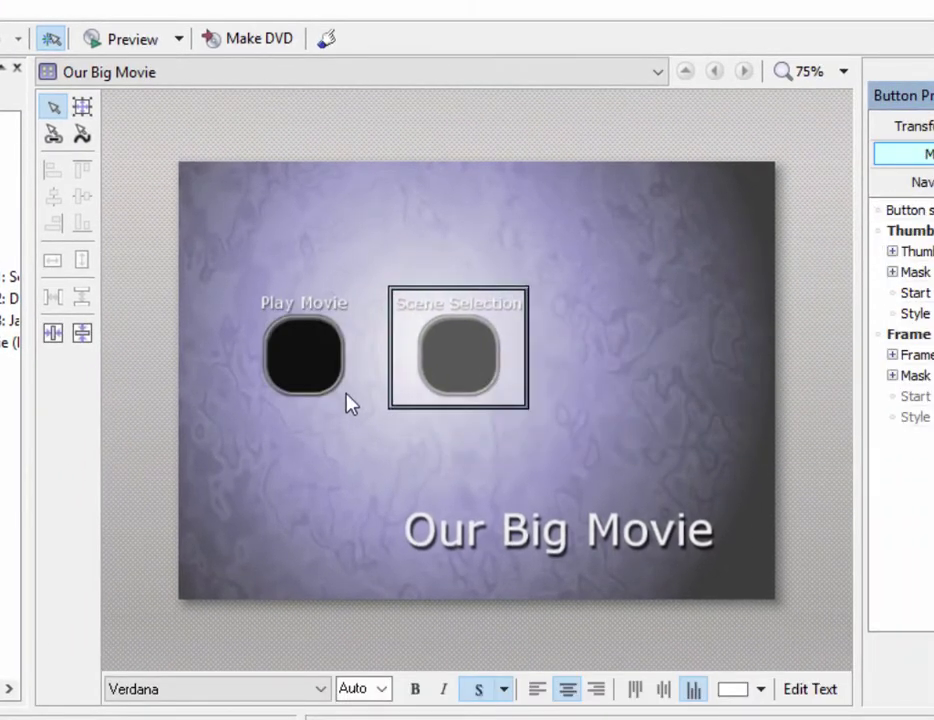
Select the Scene Selection button and open its linked page.
{"action": "left_click", "coordinate": [286, 361]}
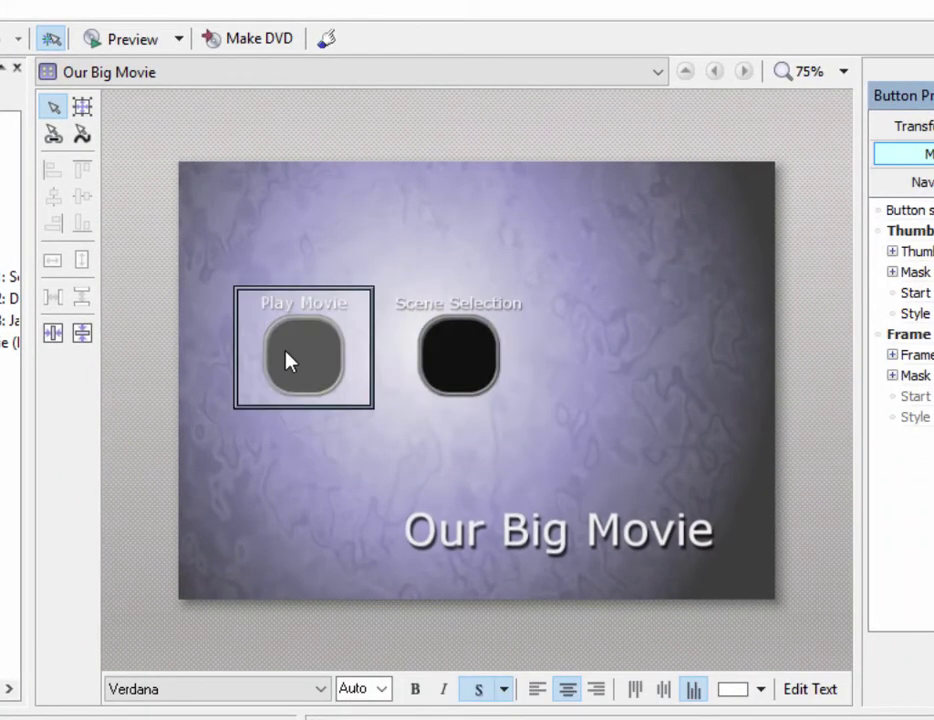
{"action": "left_click", "coordinate": [437, 363]}
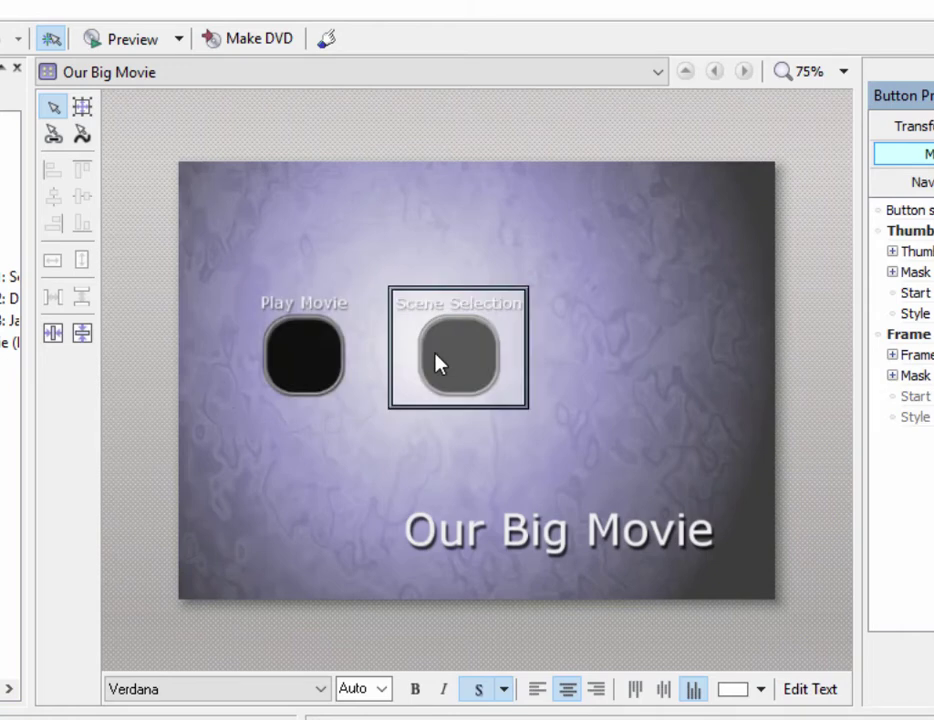
{"action": "double_click", "coordinate": [433, 362]}
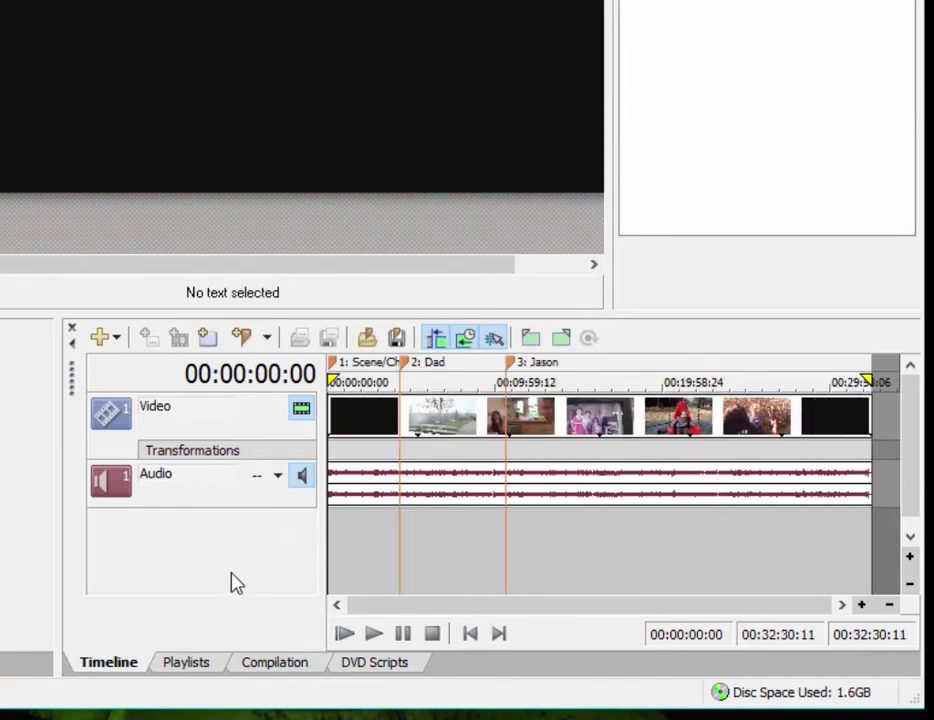
Add a second audio track and a subtitle track to the Play Movie timeline.
{"action": "left_click", "coordinate": [117, 338]}
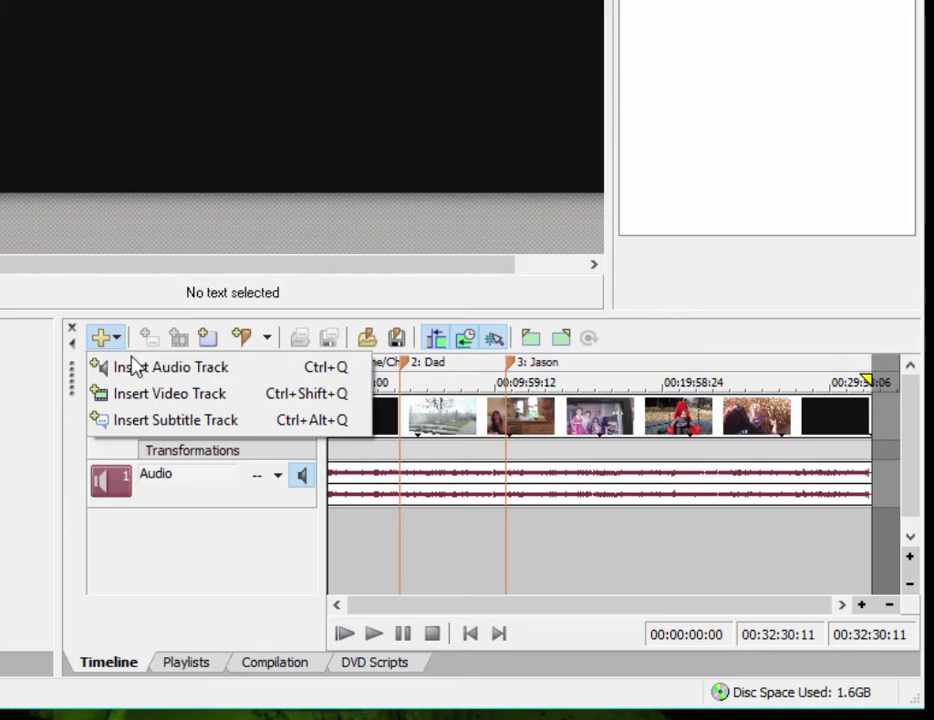
{"action": "left_click", "coordinate": [172, 370]}
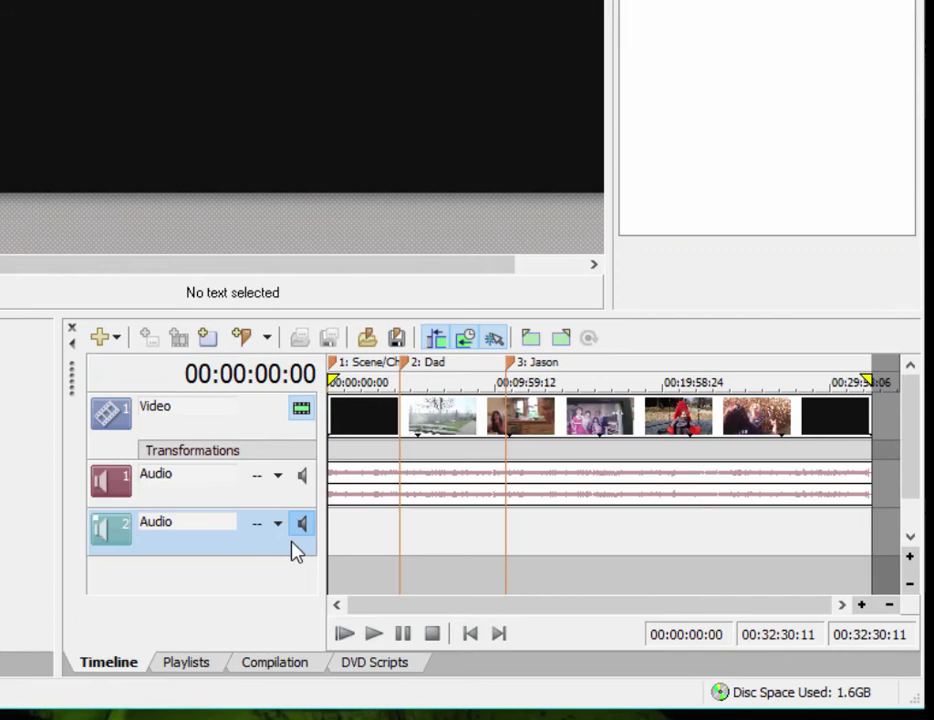
{"action": "left_click", "coordinate": [277, 527]}
{"action": "left_click", "coordinate": [277, 528]}
{"action": "left_click", "coordinate": [116, 337]}
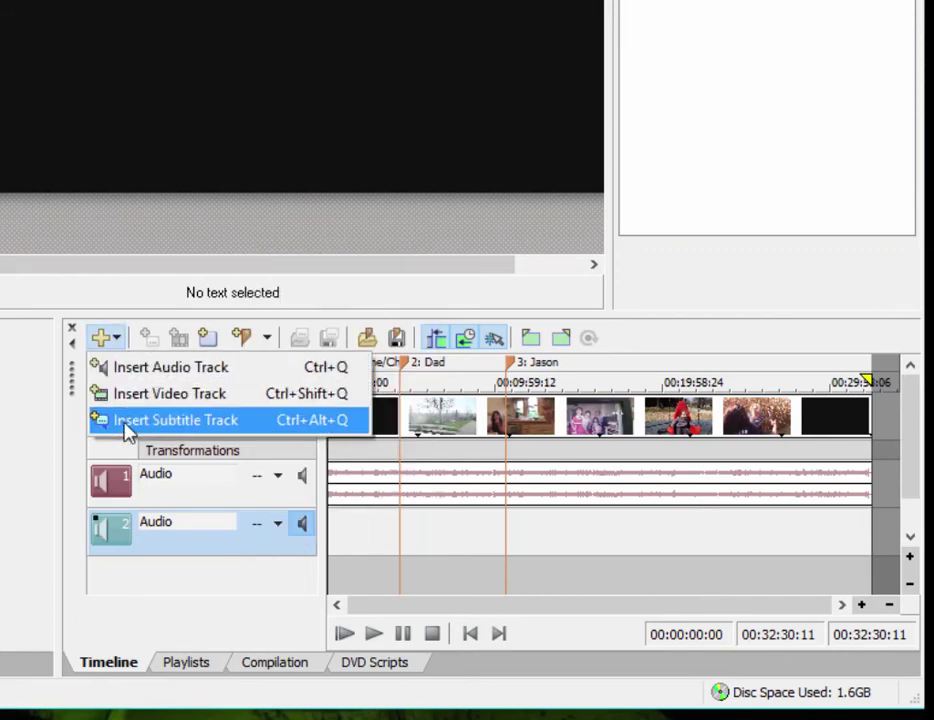
{"action": "left_click", "coordinate": [121, 421]}
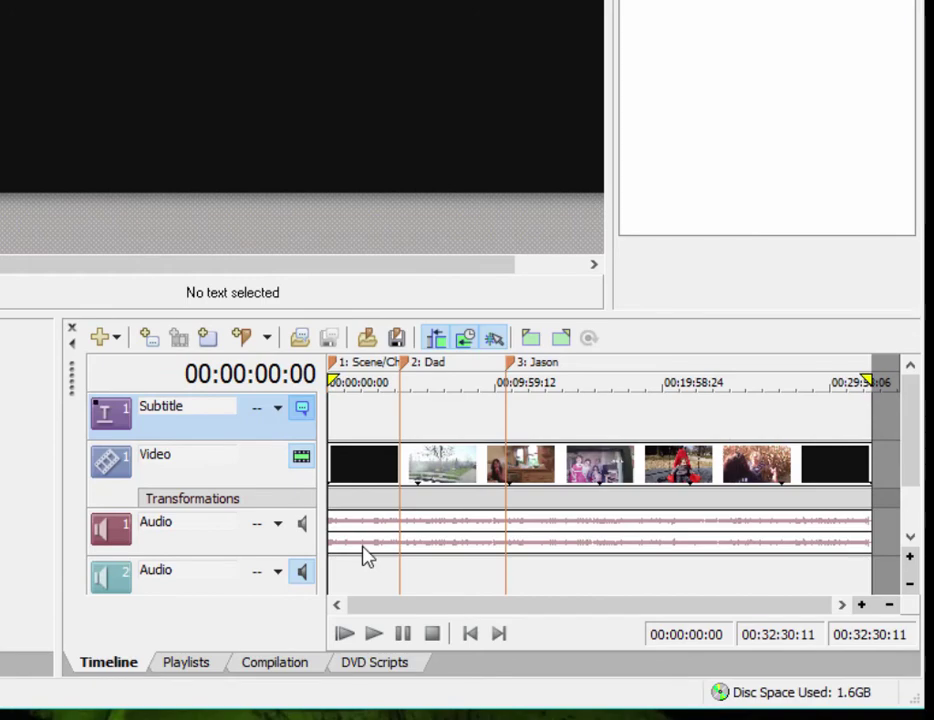